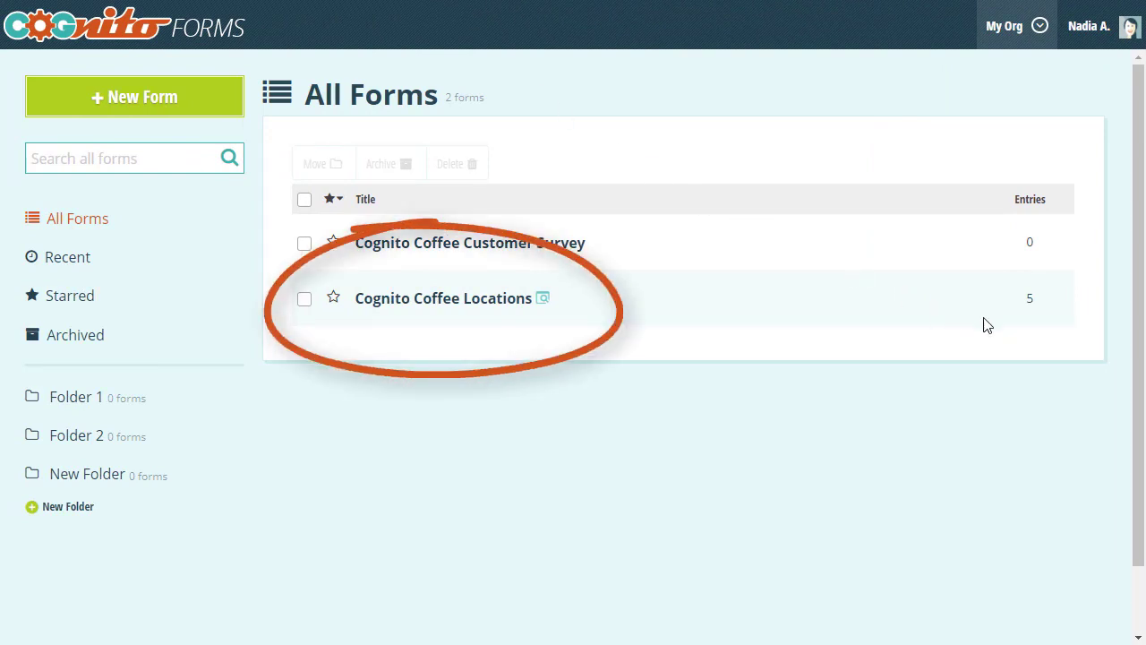
Check the Cognito Coffee Locations entries, then open the Customer Survey for editing
left_click(1029, 300)
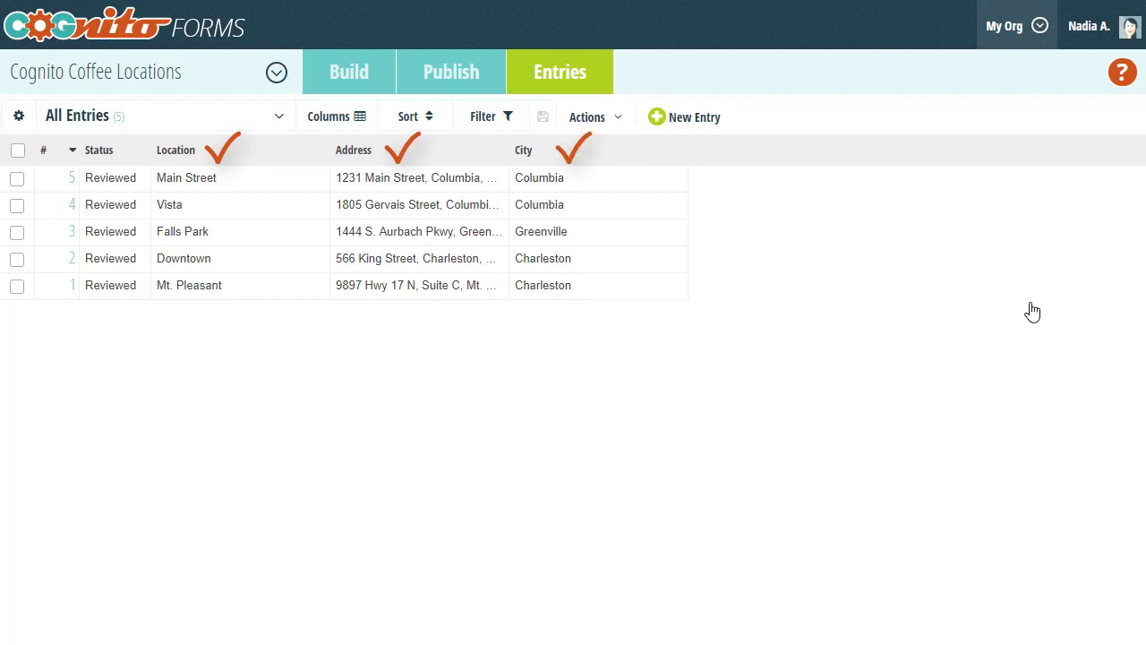
left_click(140, 31)
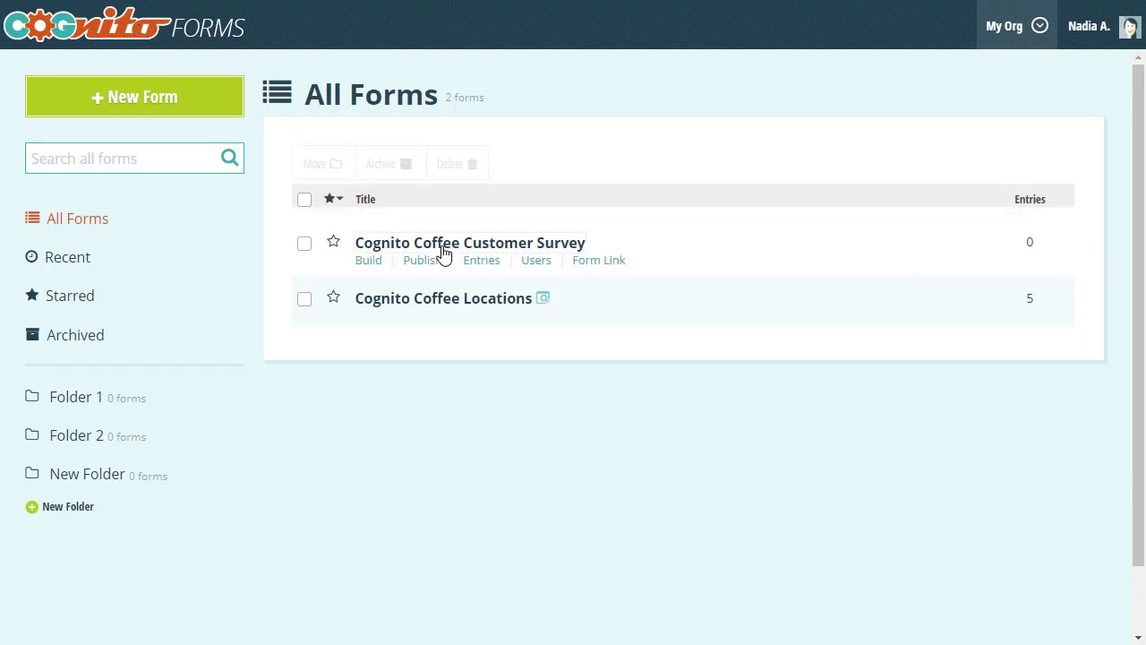
left_click(442, 249)
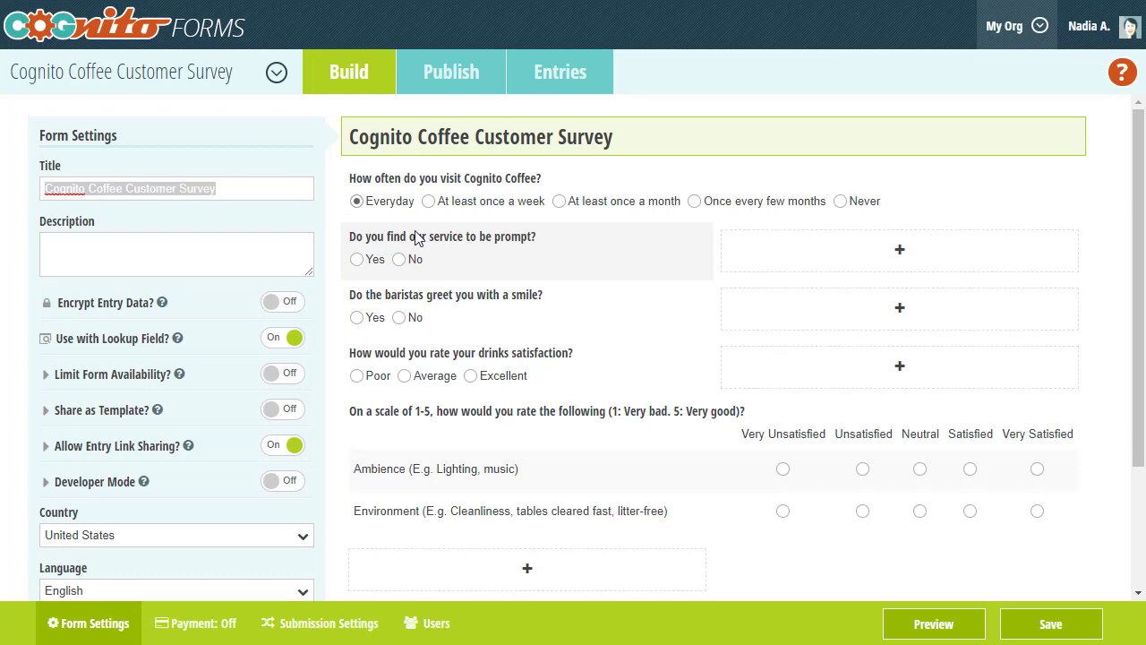
Insert a Lookup field above the first question and label it 'Location'
left_click(350, 168)
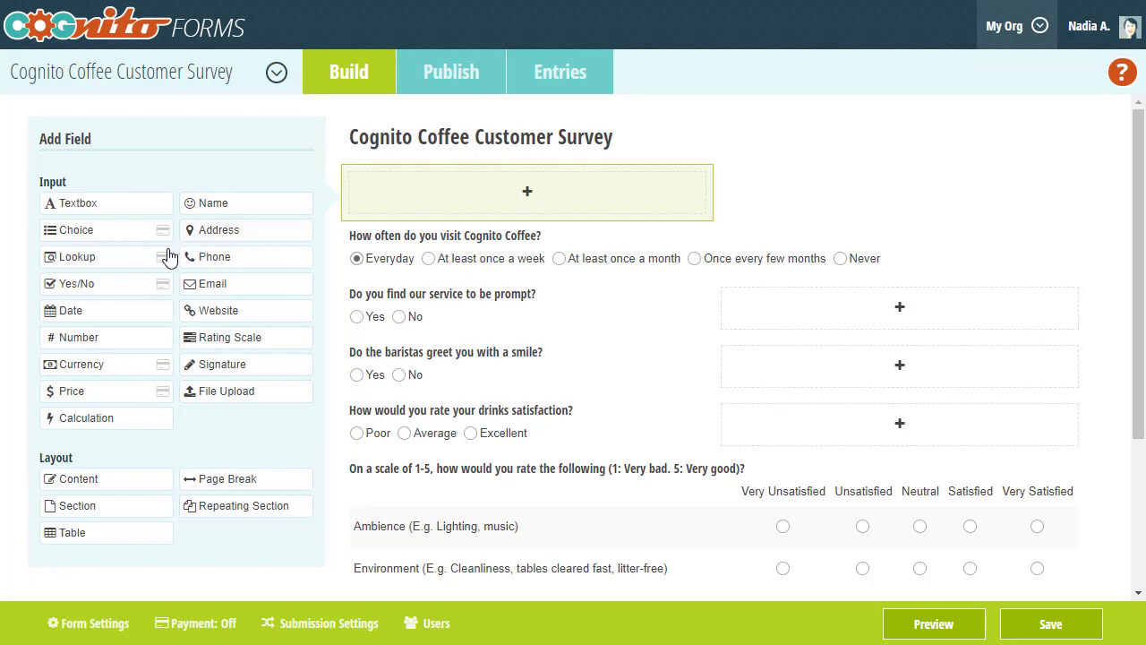
left_click(140, 260)
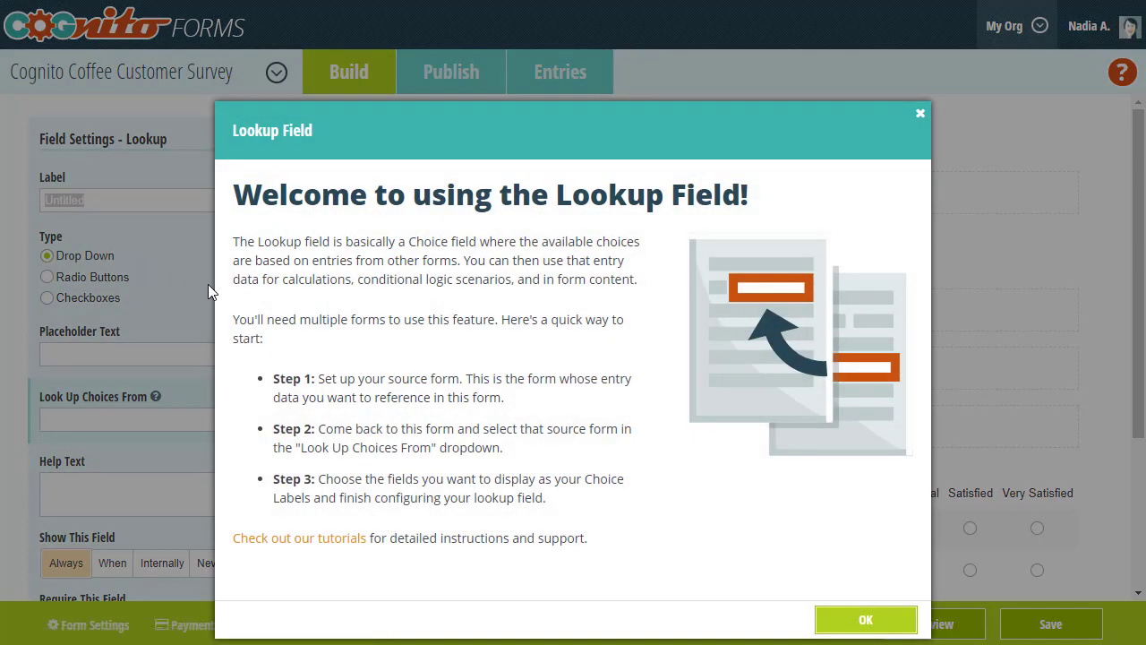
left_click(844, 619)
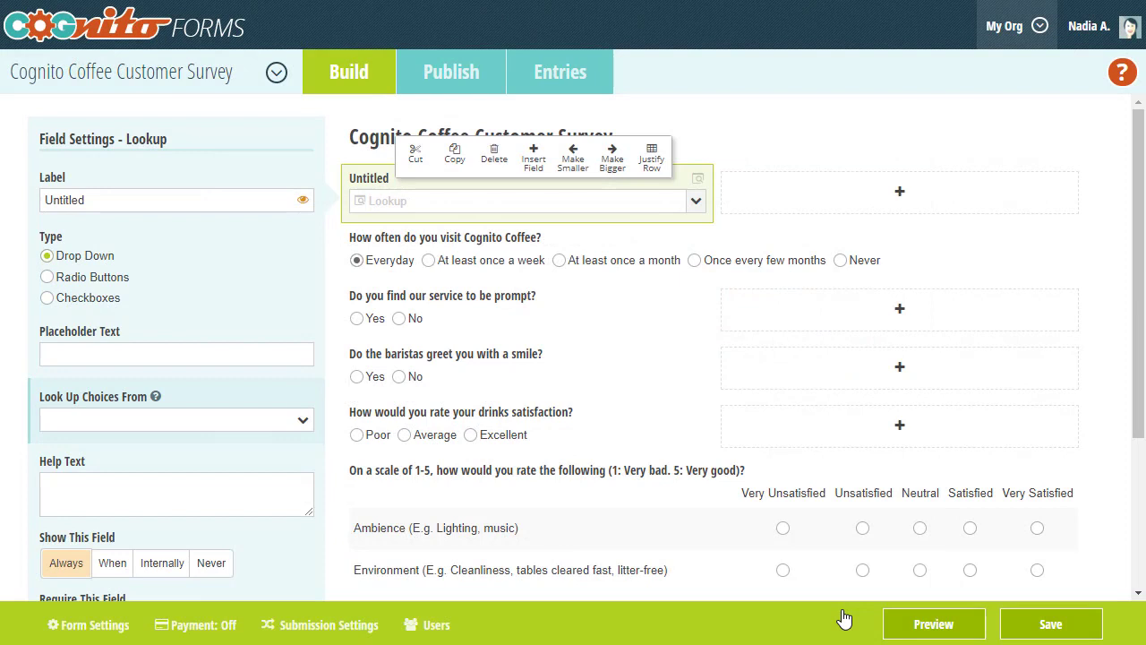
double_click(196, 201)
type("Location")
Make the lookup pull its choices from the Cognito Coffee Locations form
left_click(210, 419)
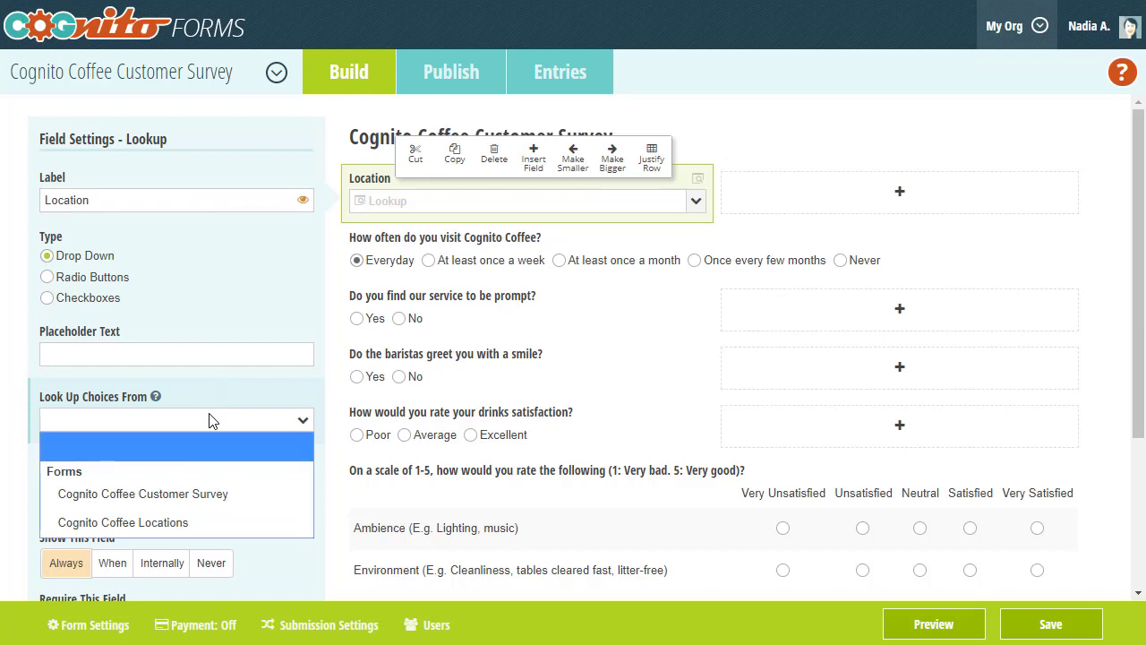
left_click(215, 522)
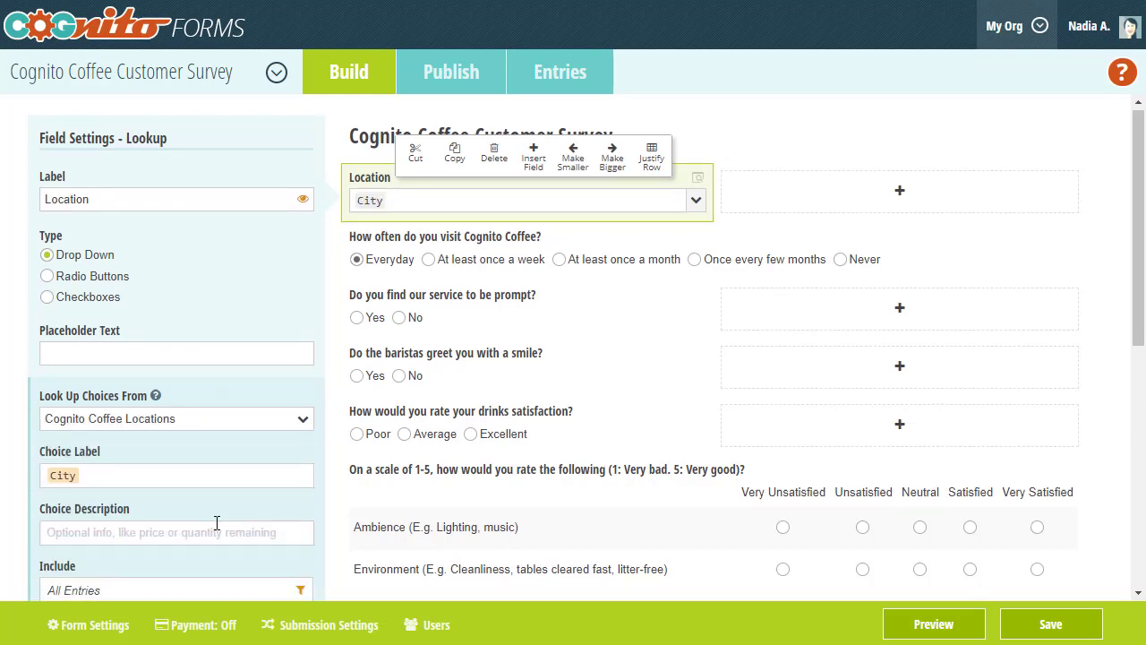
scroll(215, 523, "down", 2)
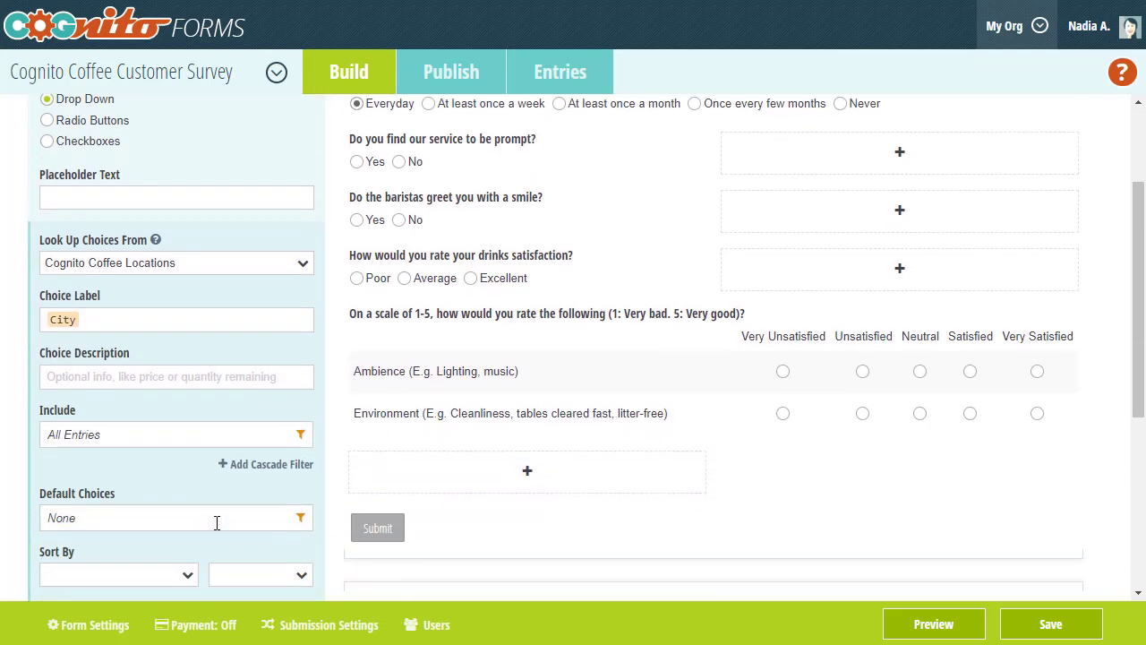
Replace the City choice label with the Location field and preview the survey
left_click(143, 326)
key("BackSpace")
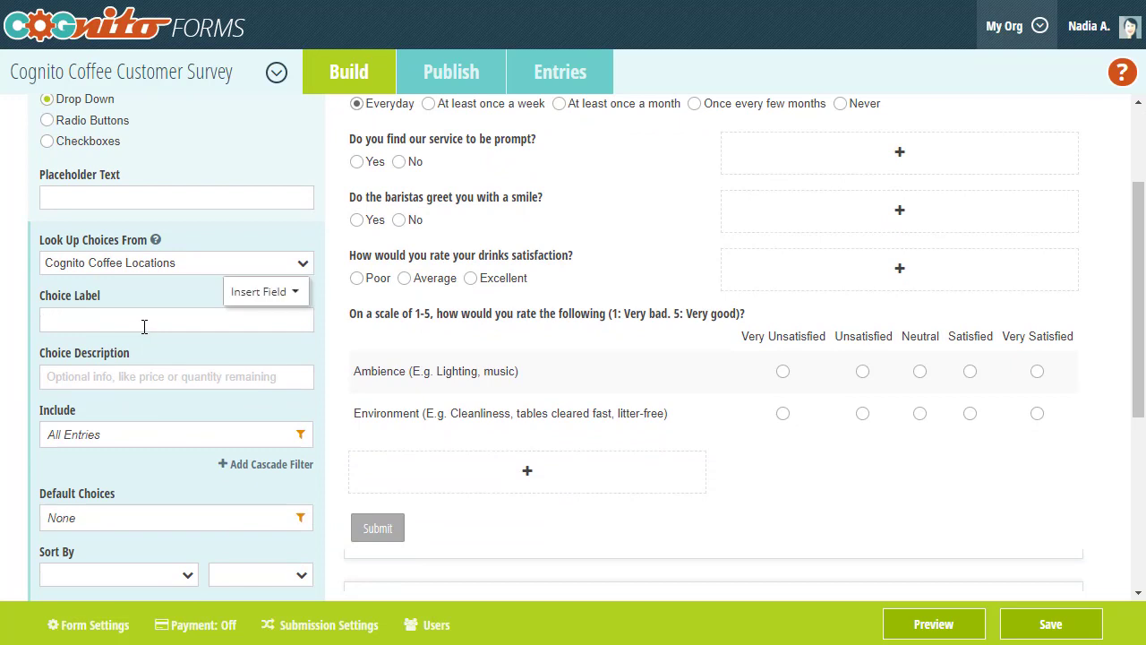
left_click(250, 293)
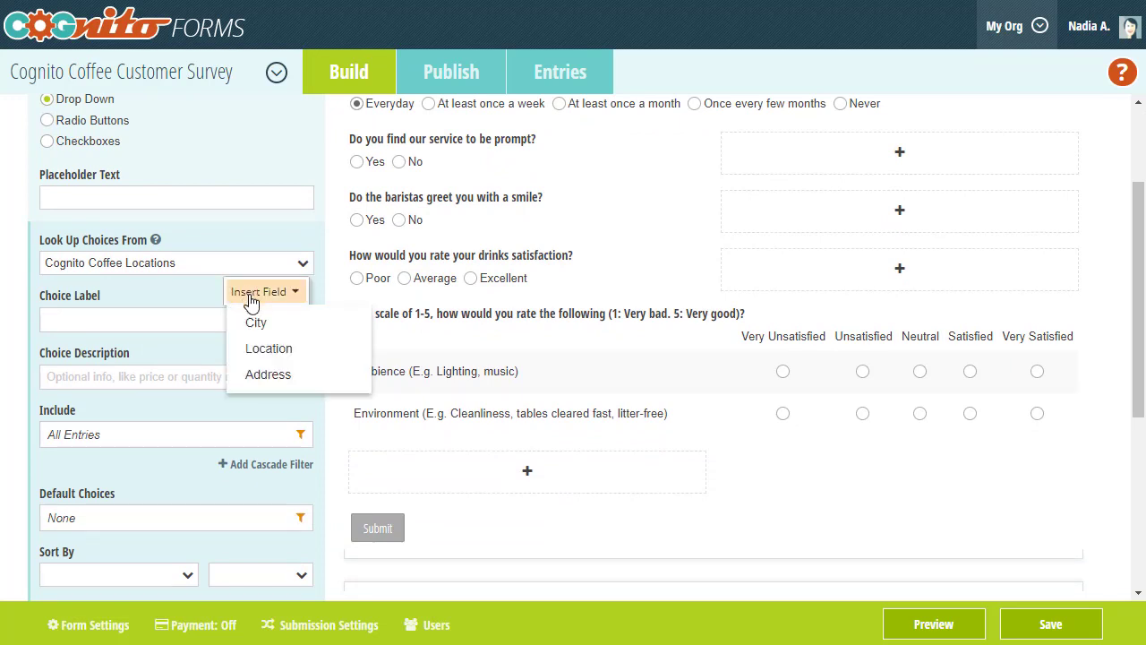
left_click(256, 350)
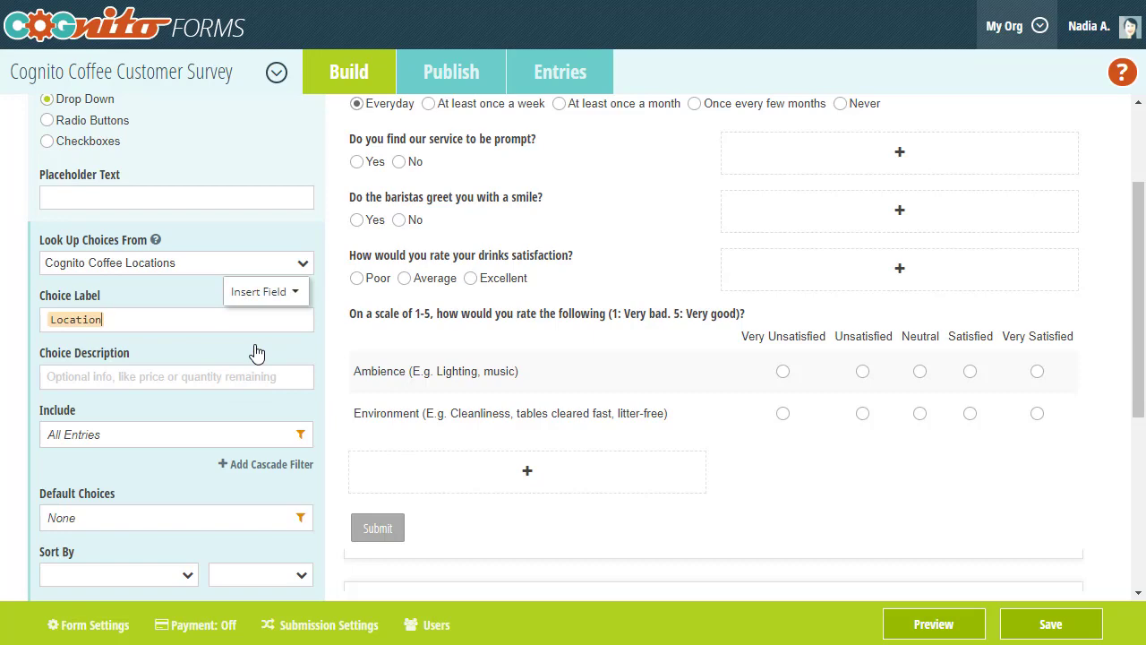
left_click(891, 619)
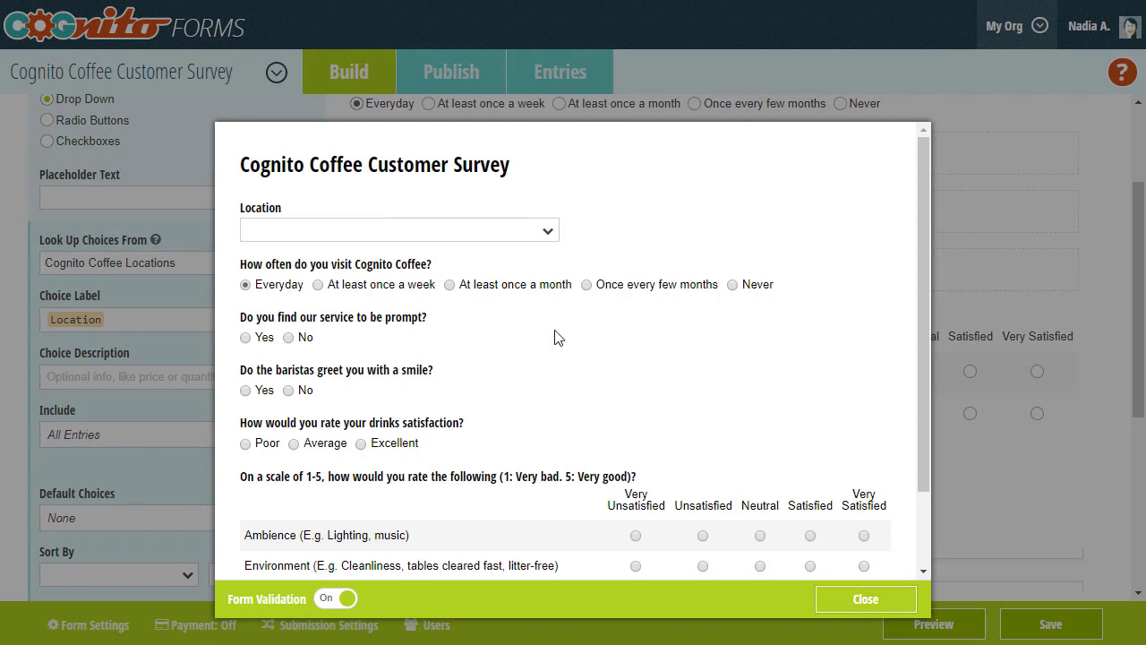
Confirm Location lists Downtown, Falls Park, Main Street, Mt. Pleasant and Vista, then close the preview
left_click(473, 231)
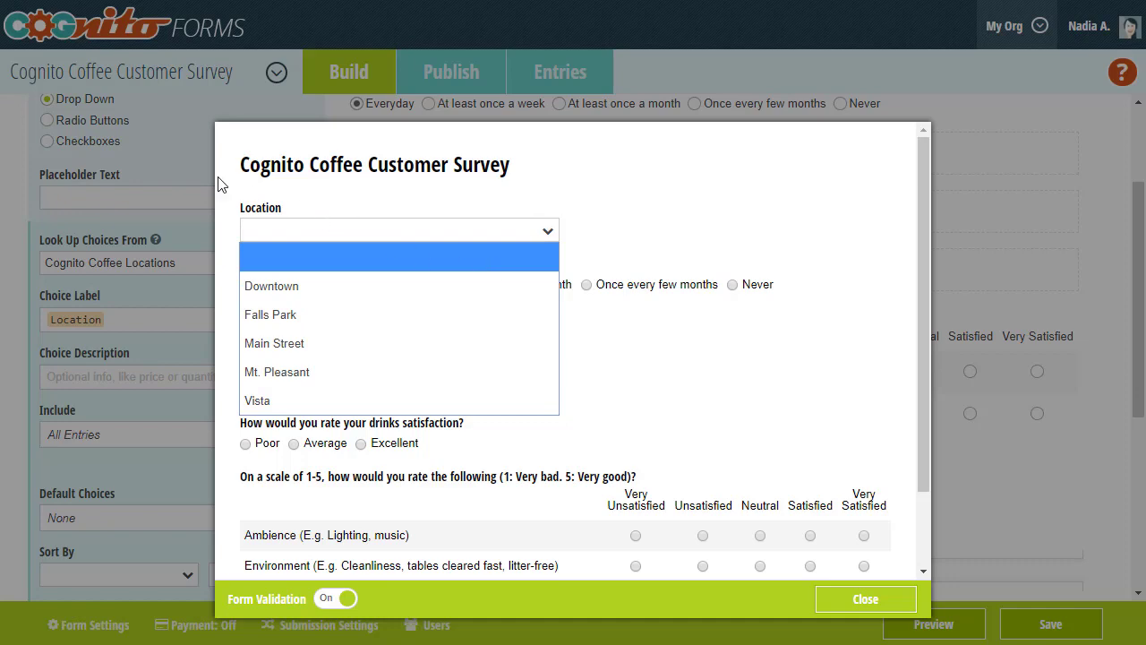
left_click(183, 165)
left_click(184, 165)
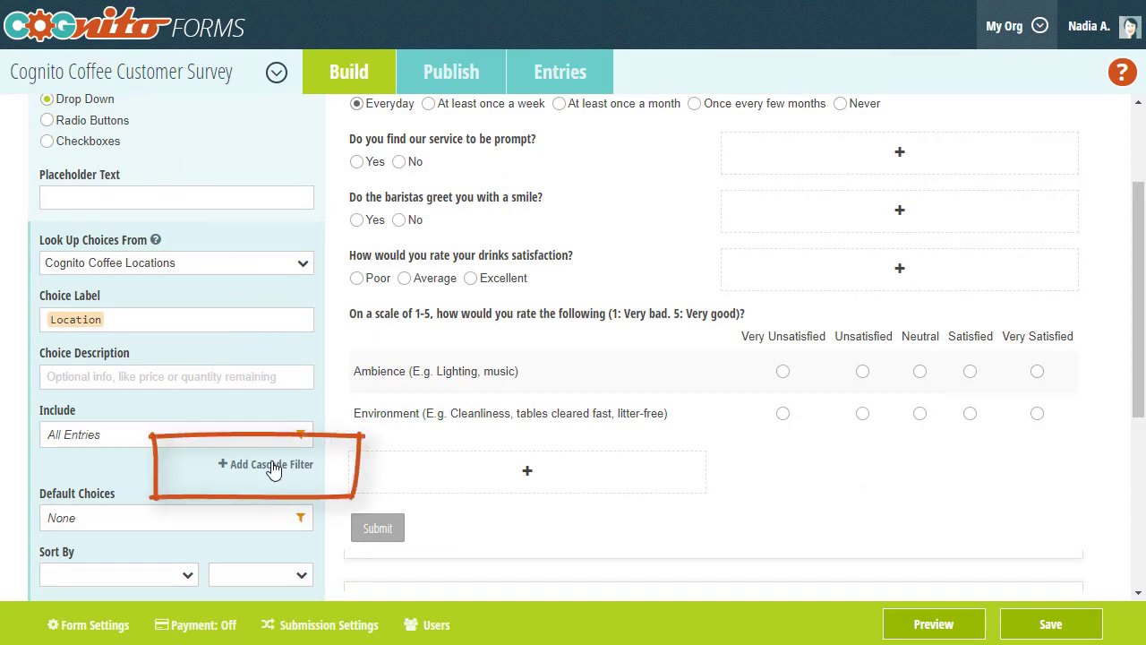
Select the new City cascade filter field ahead of Location and preview the survey again
scroll(273, 470, "up", 3)
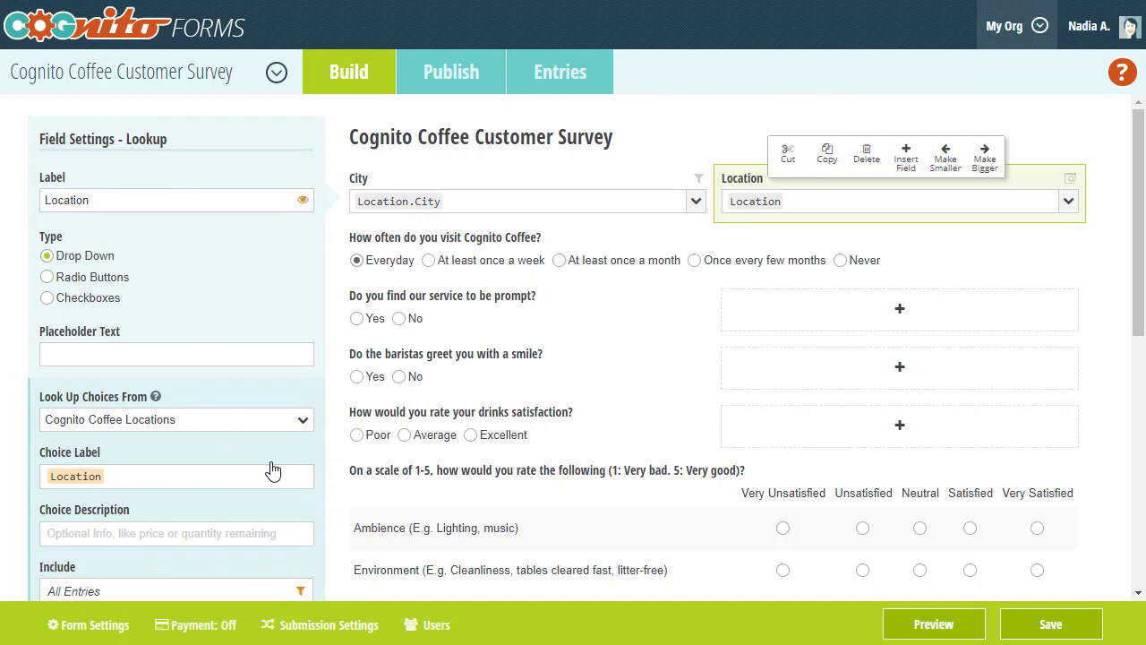
scroll(273, 470, "down", 1)
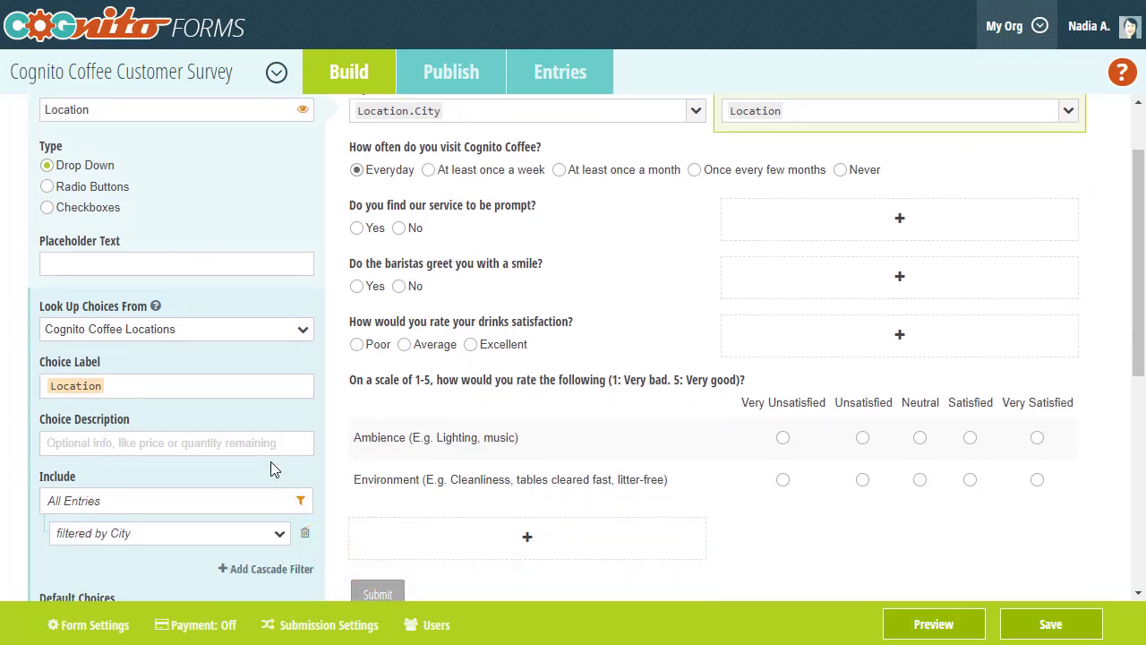
scroll(358, 268, "up", 1)
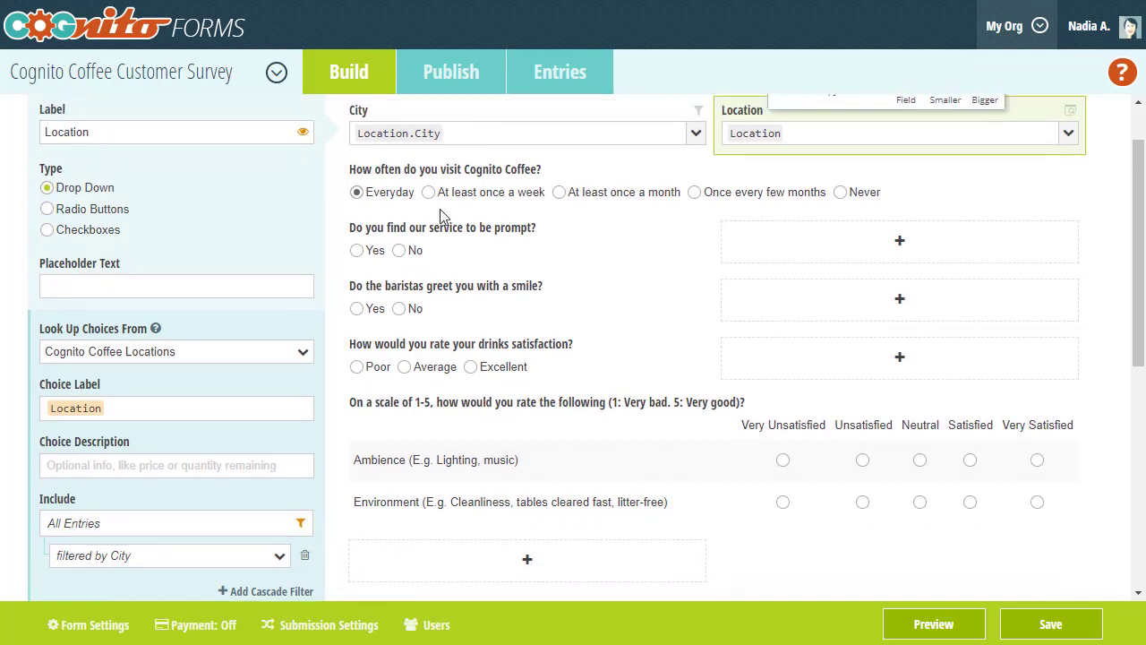
left_click(480, 138)
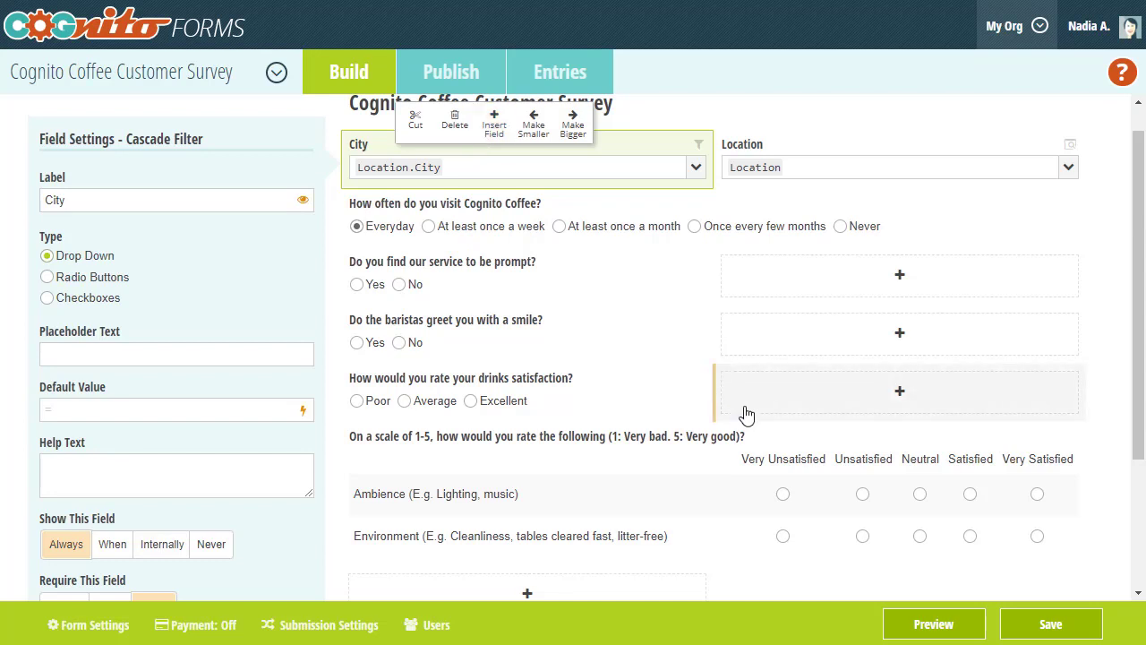
left_click(925, 627)
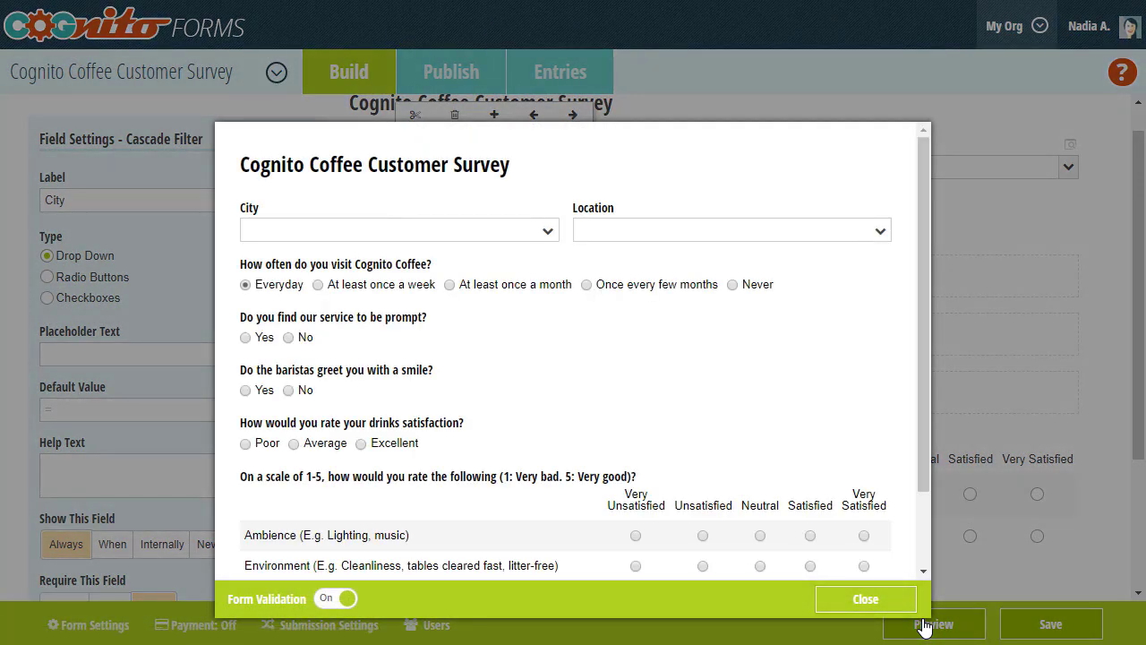
Verify Columbia yields Main Street and Vista, Charleston yields Downtown and Mt. Pleasant, then close preview
left_click(493, 239)
left_click(493, 317)
left_click(599, 235)
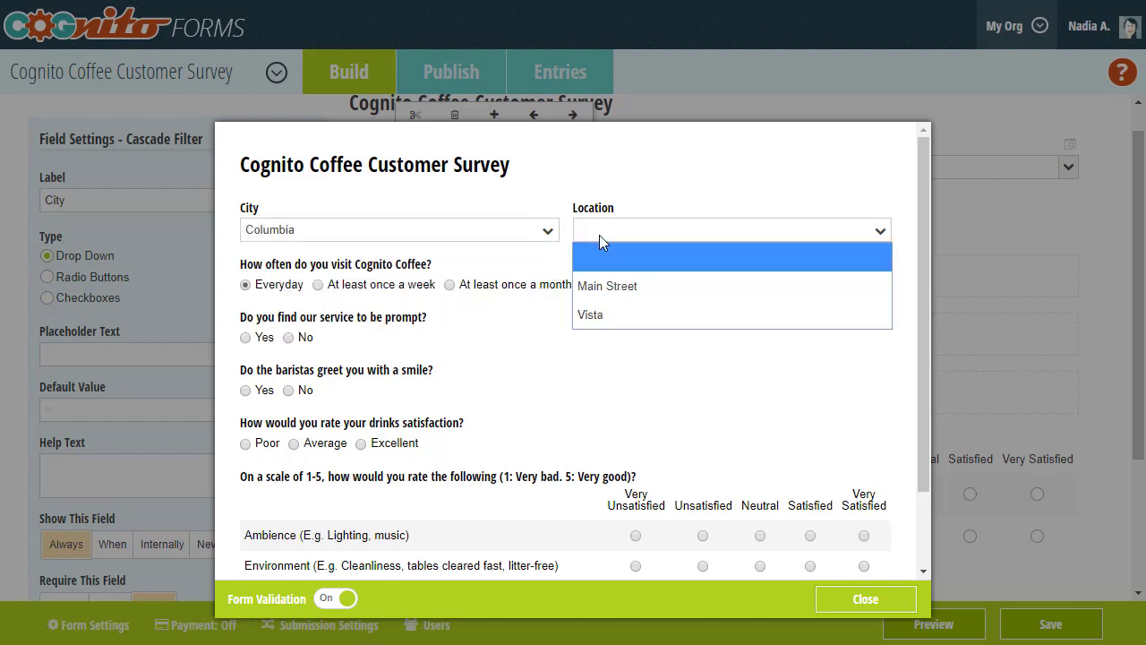
left_click(531, 235)
left_click(524, 279)
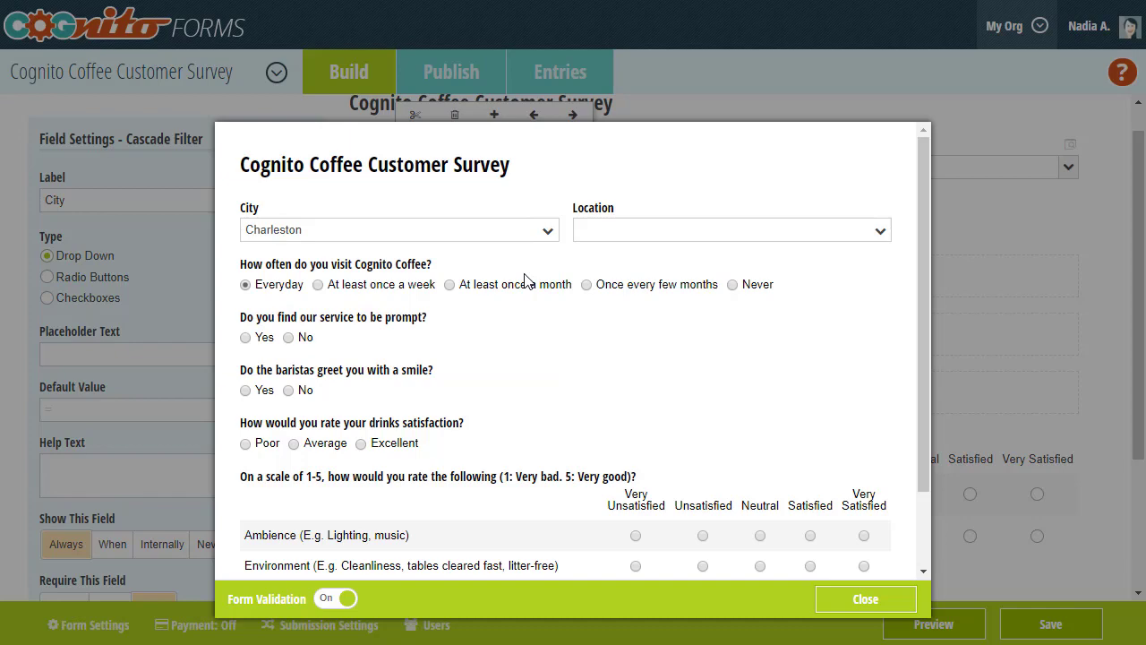
left_click(588, 235)
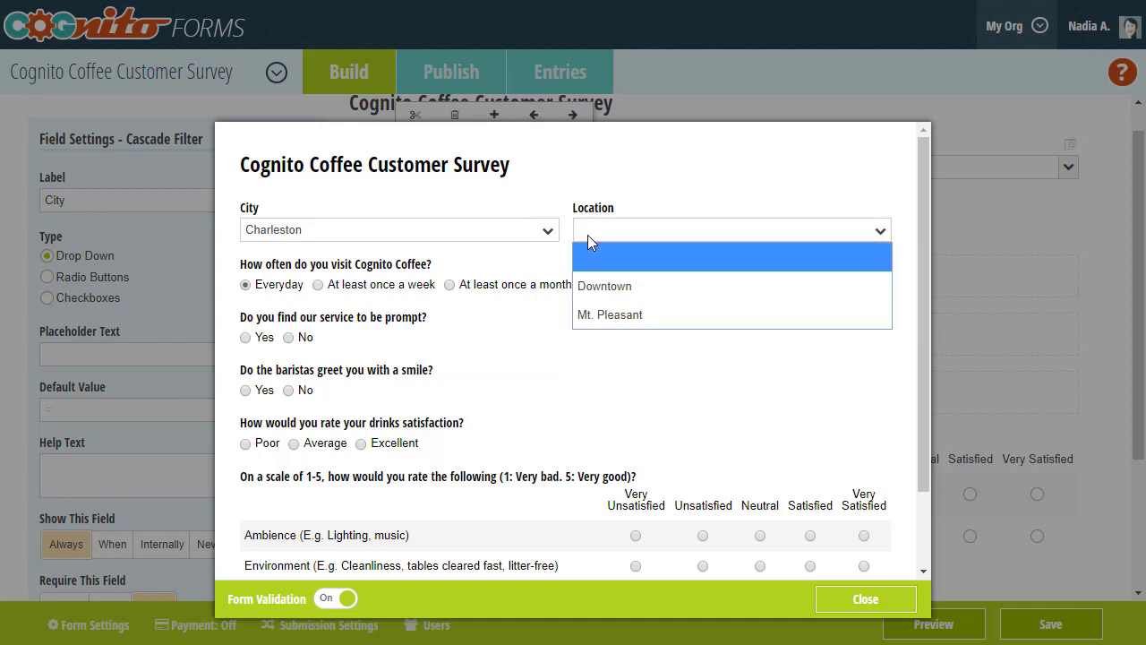
left_click(964, 215)
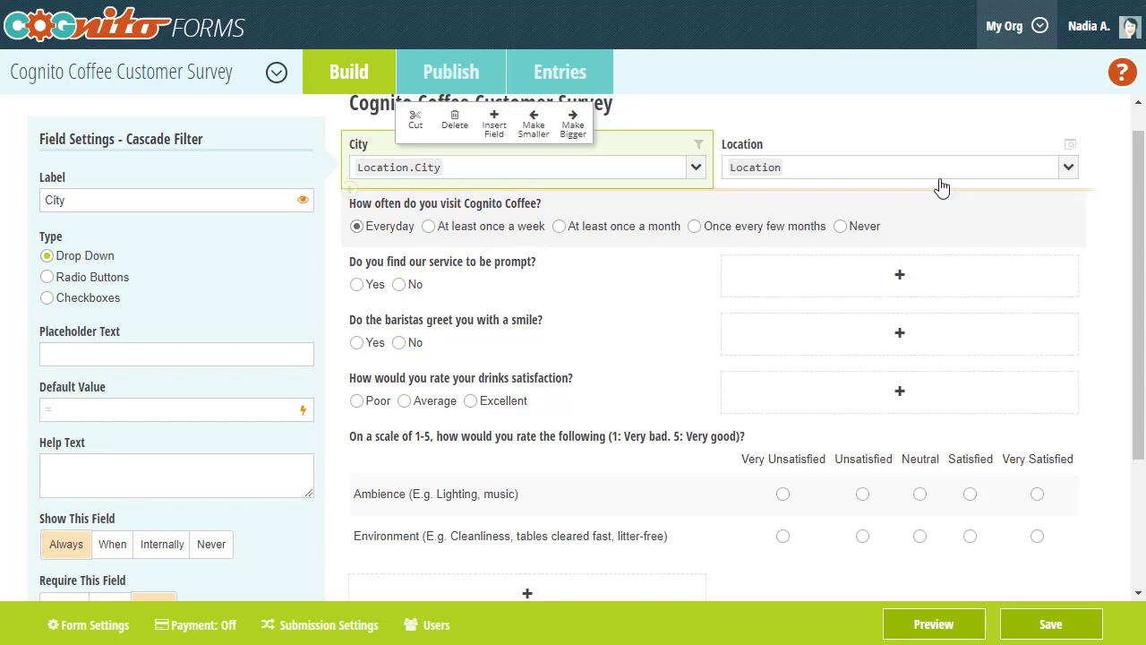
Set Location's default choices condition to 'City is filled out'
left_click(939, 183)
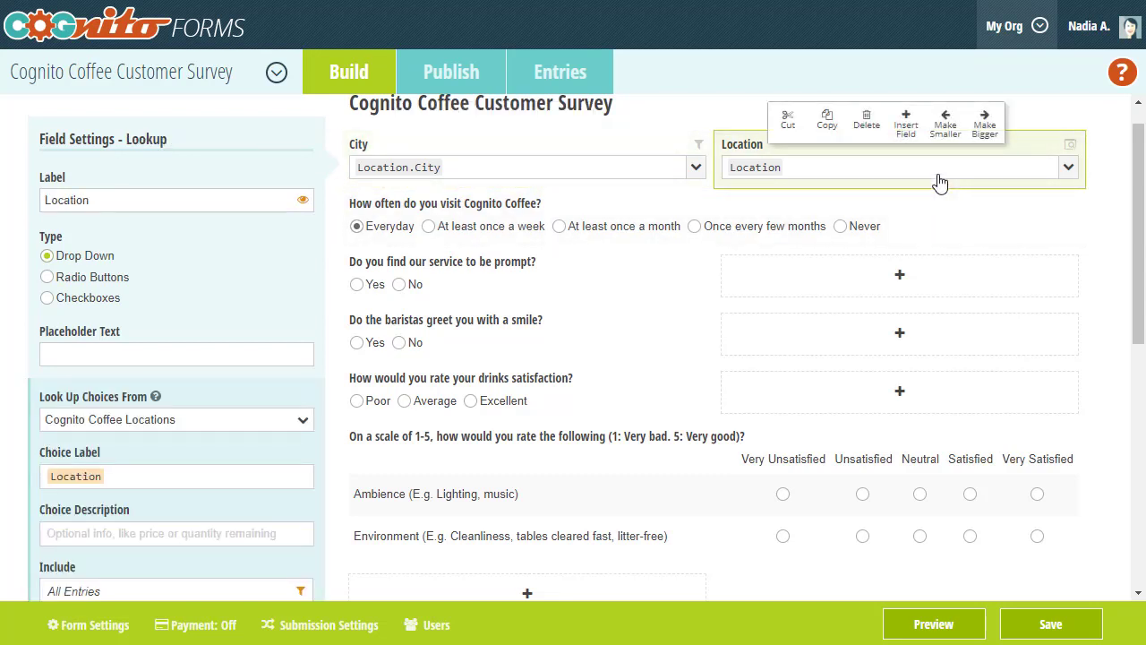
scroll(527, 354, "down", 2)
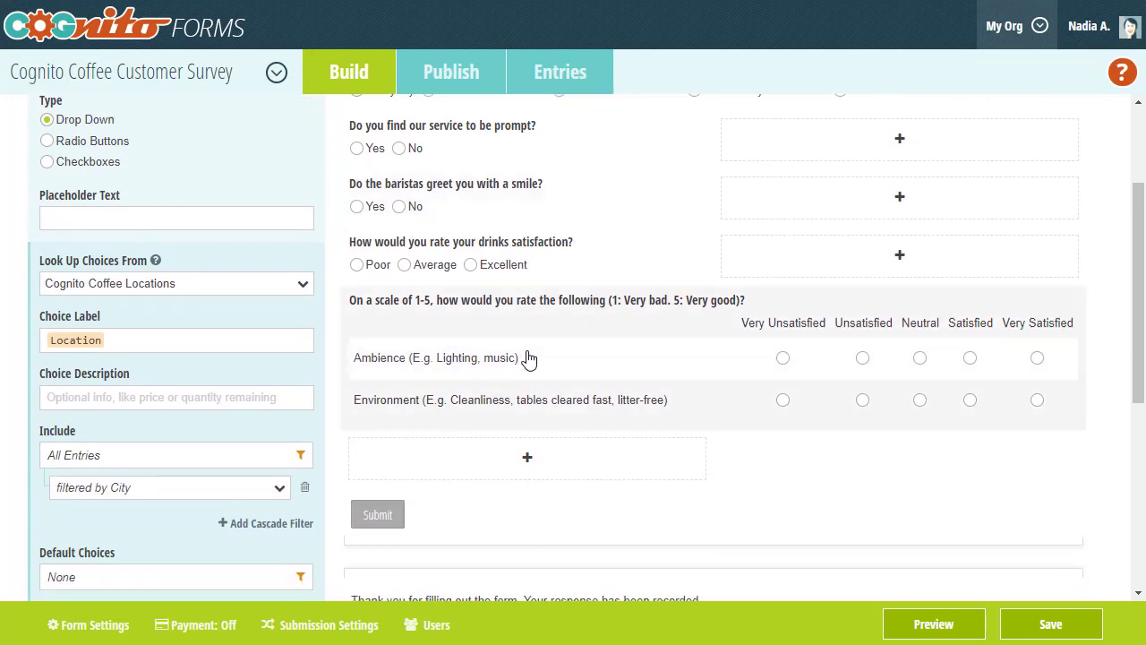
left_click(140, 576)
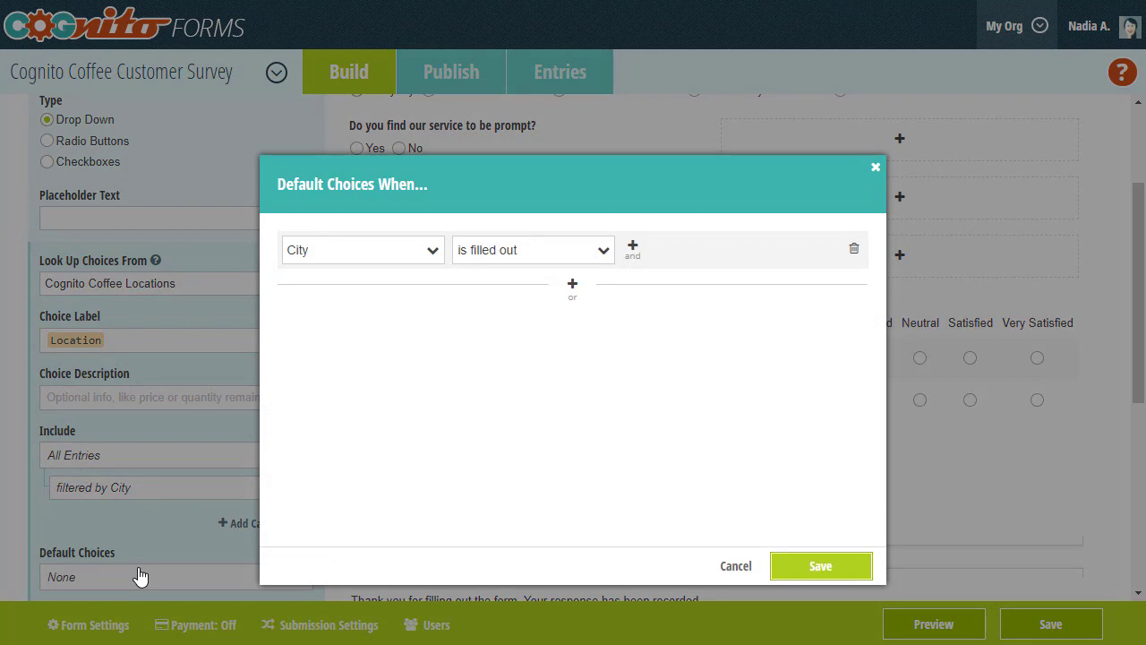
left_click(819, 579)
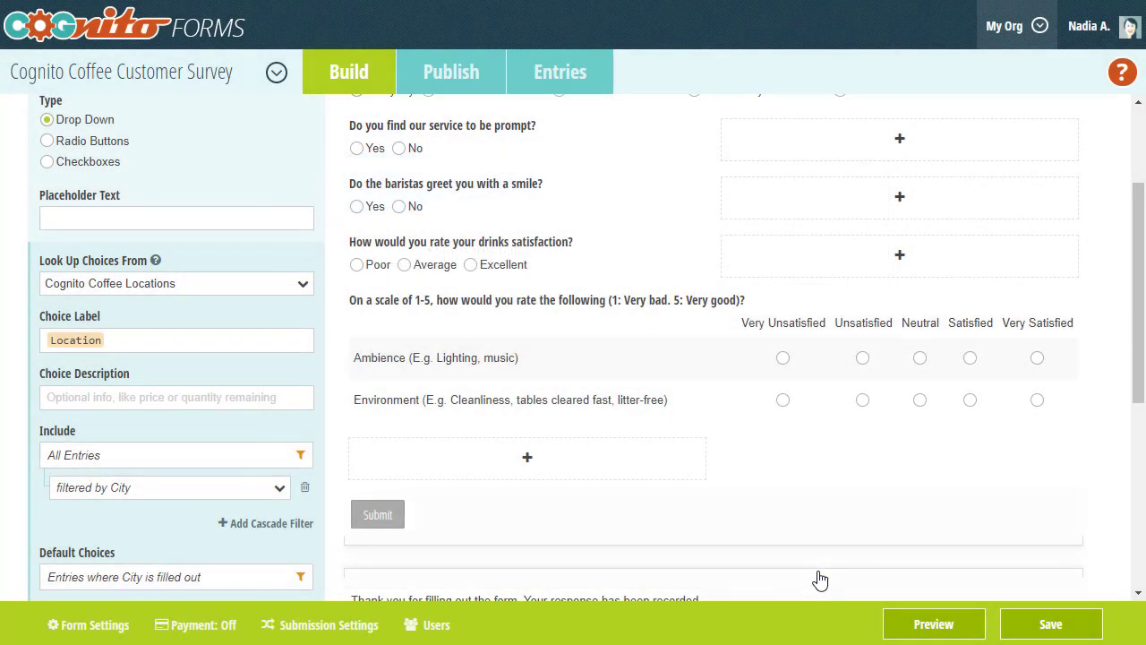
Show Location only when City is filled out, then preview the survey
scroll(260, 506, "down", 3)
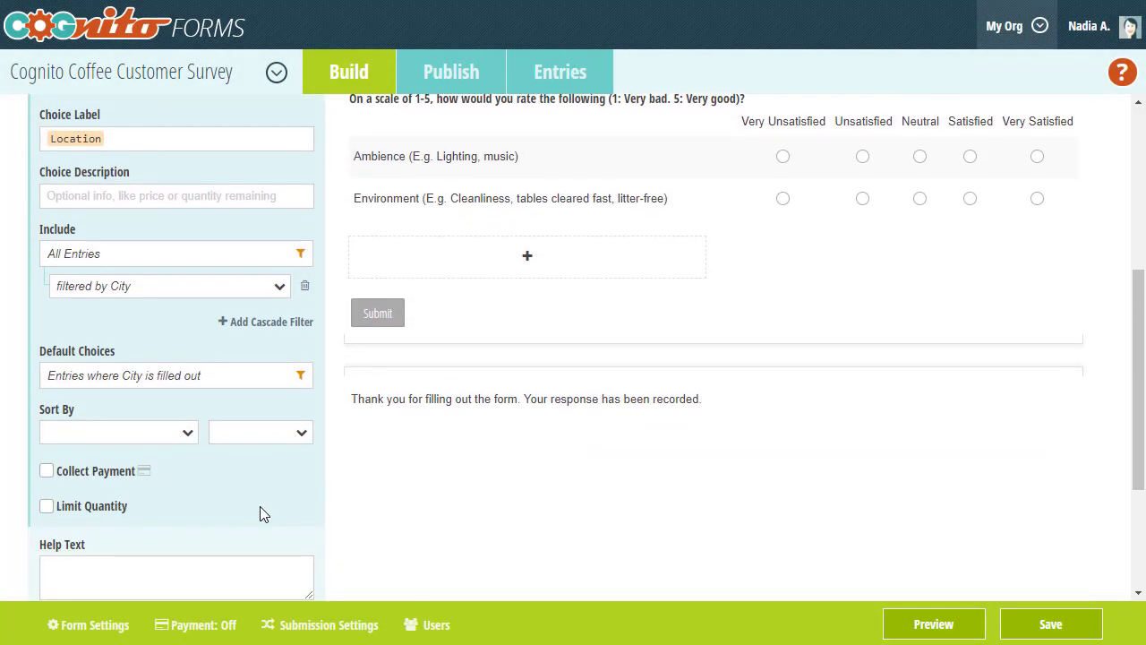
scroll(260, 506, "down", 3)
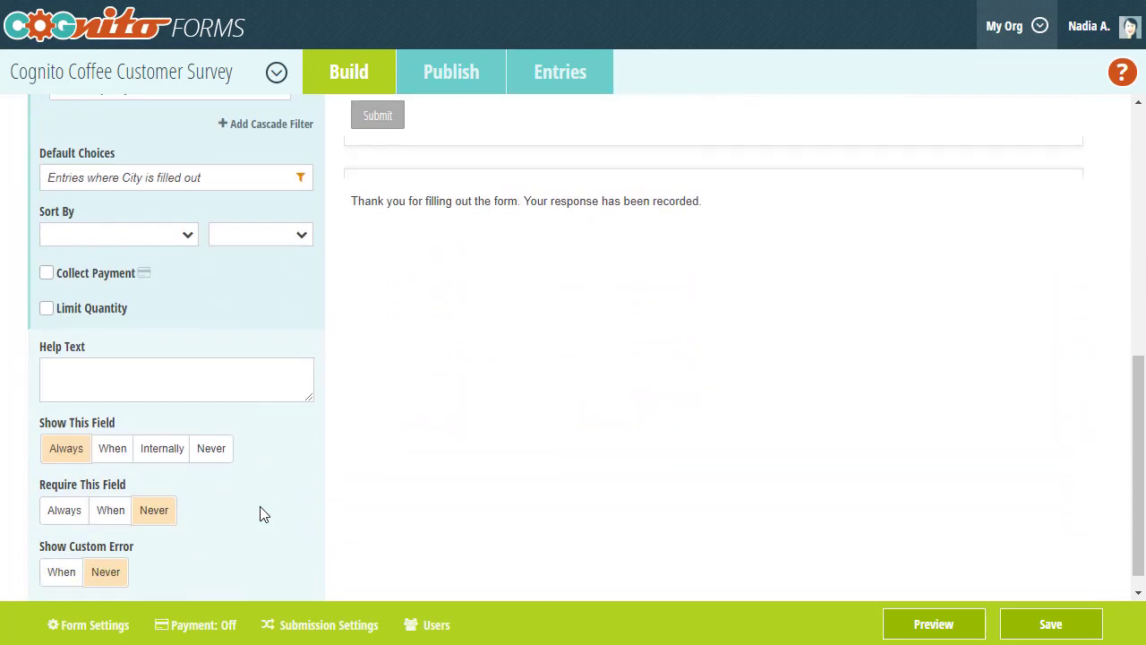
left_click(114, 427)
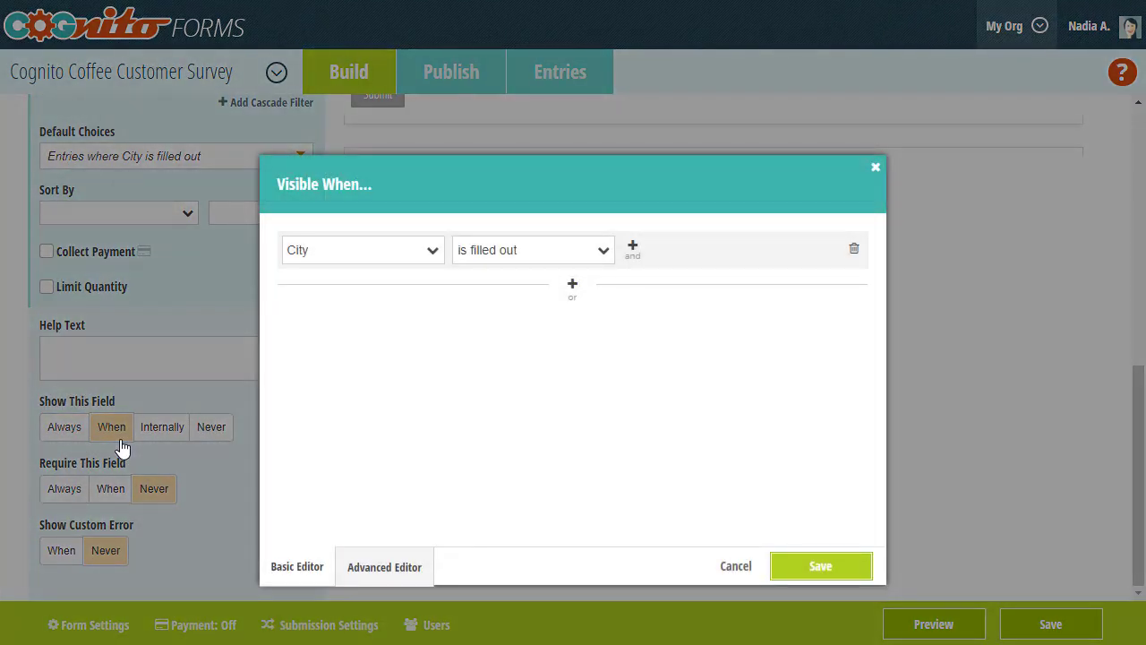
left_click(831, 573)
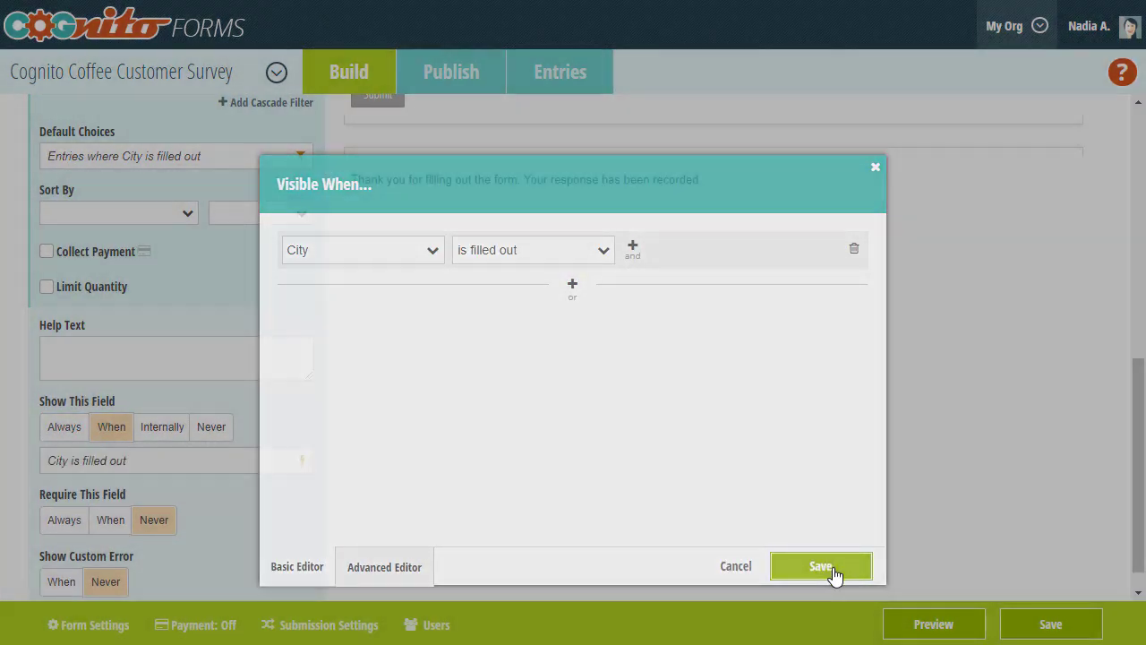
left_click(908, 624)
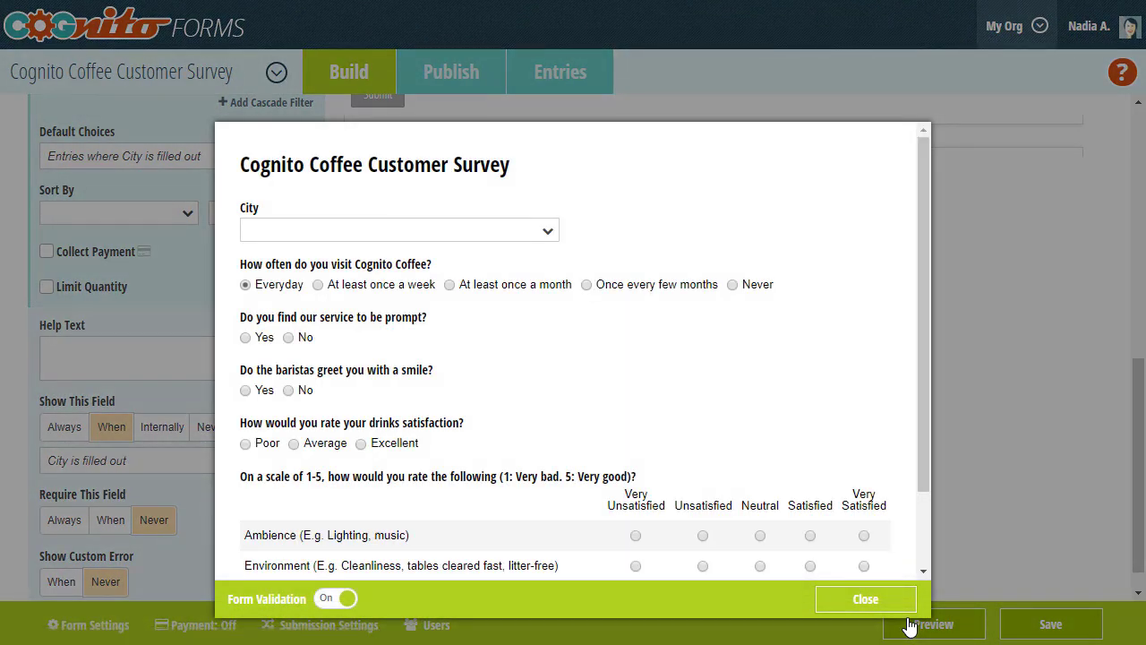
Pick Charleston, then Greenville, confirming Location appears with Downtown and Falls Park, and close preview
left_click(462, 235)
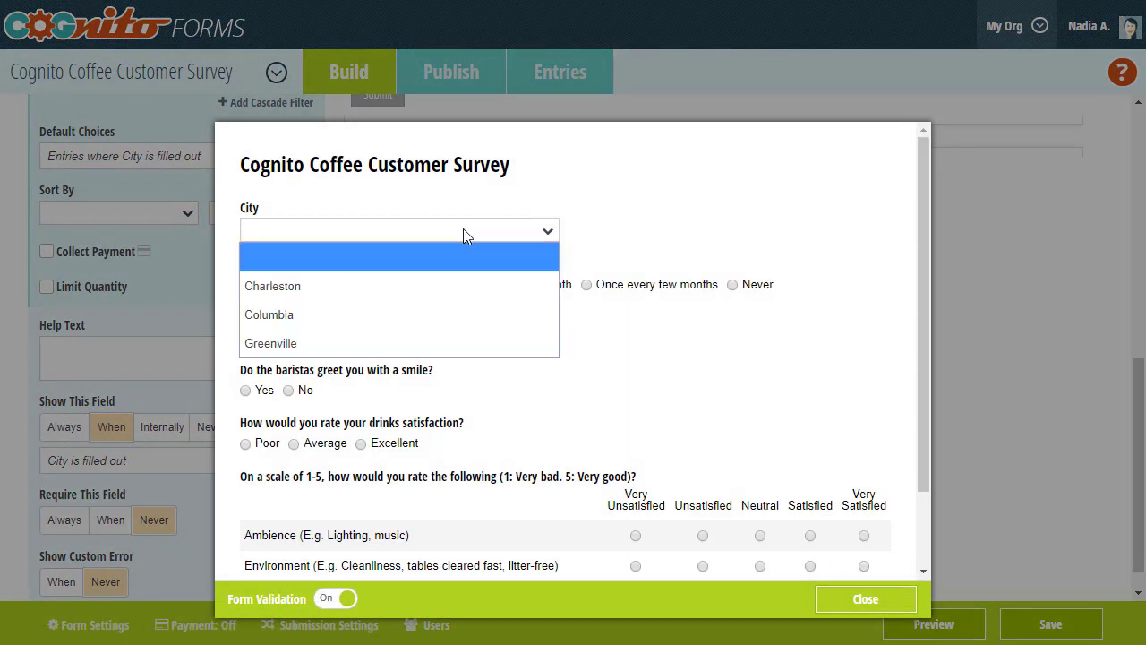
left_click(462, 278)
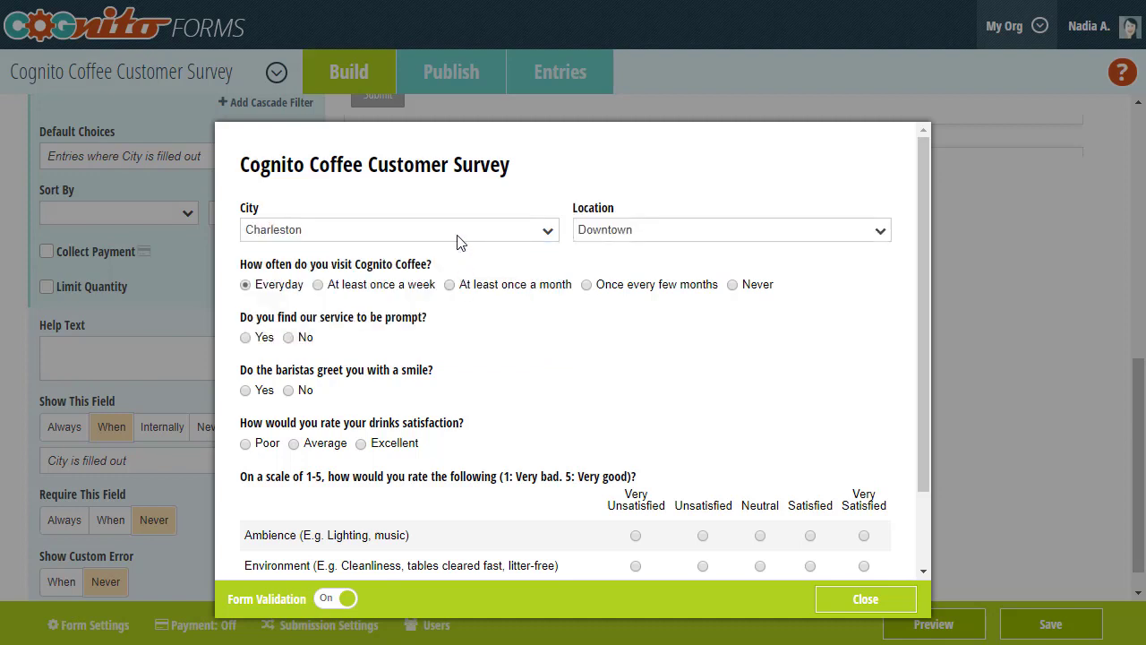
left_click(459, 240)
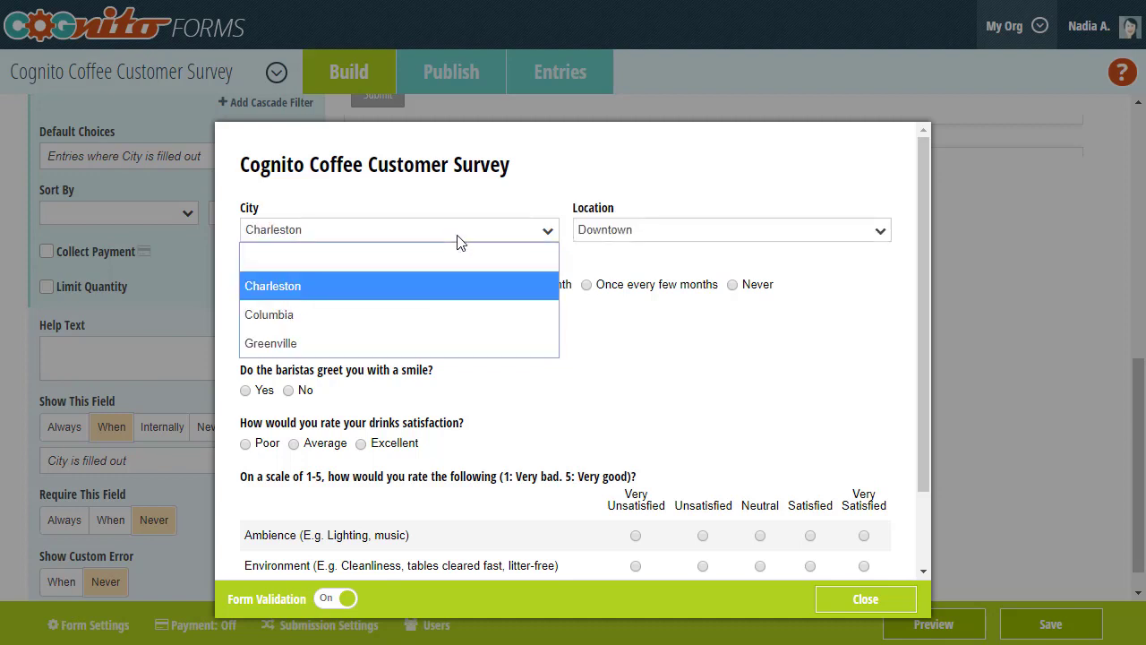
left_click(451, 343)
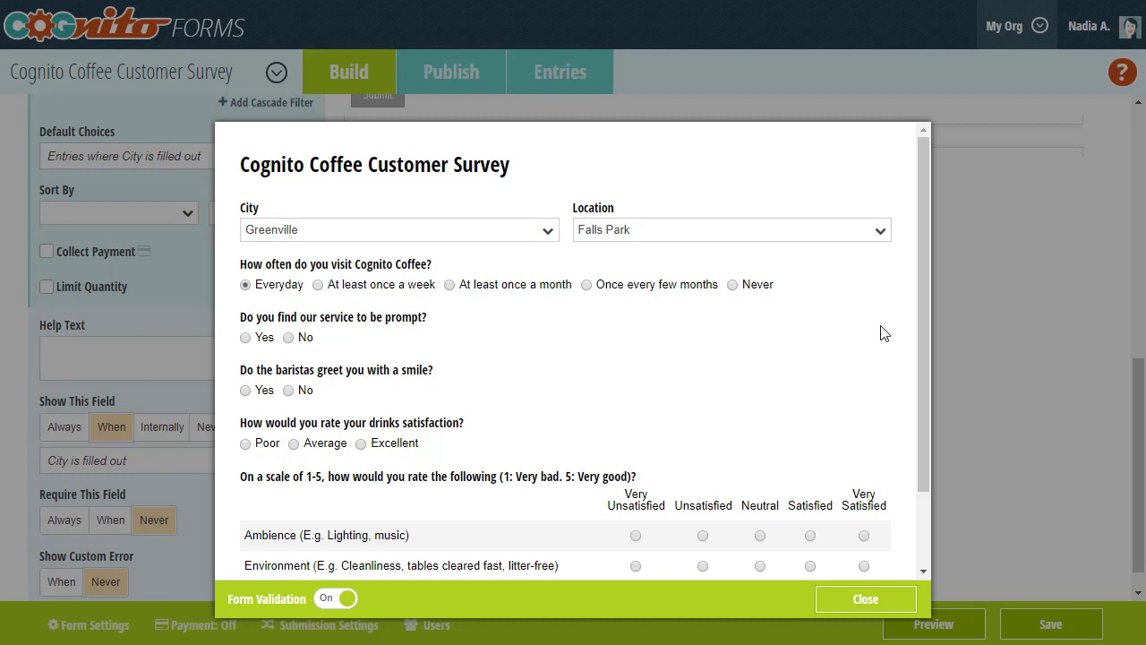
left_click(983, 324)
Scroll through the Location lookup settings to the Include cascade filter area
scroll(986, 327, "up", 3)
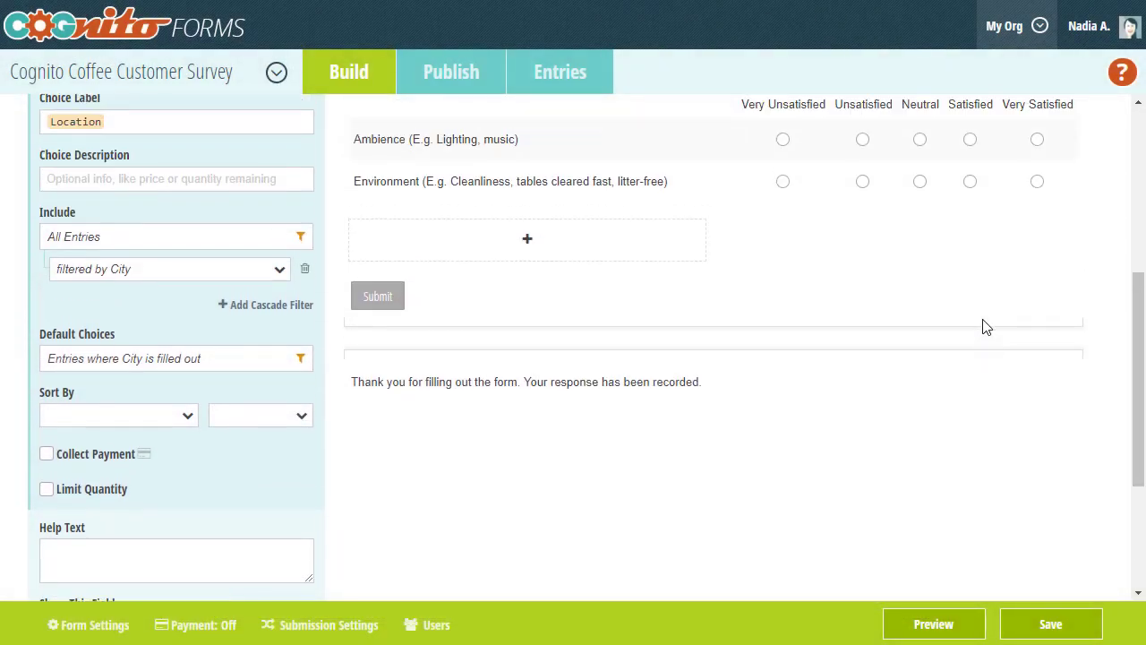
scroll(367, 342, "up", 2)
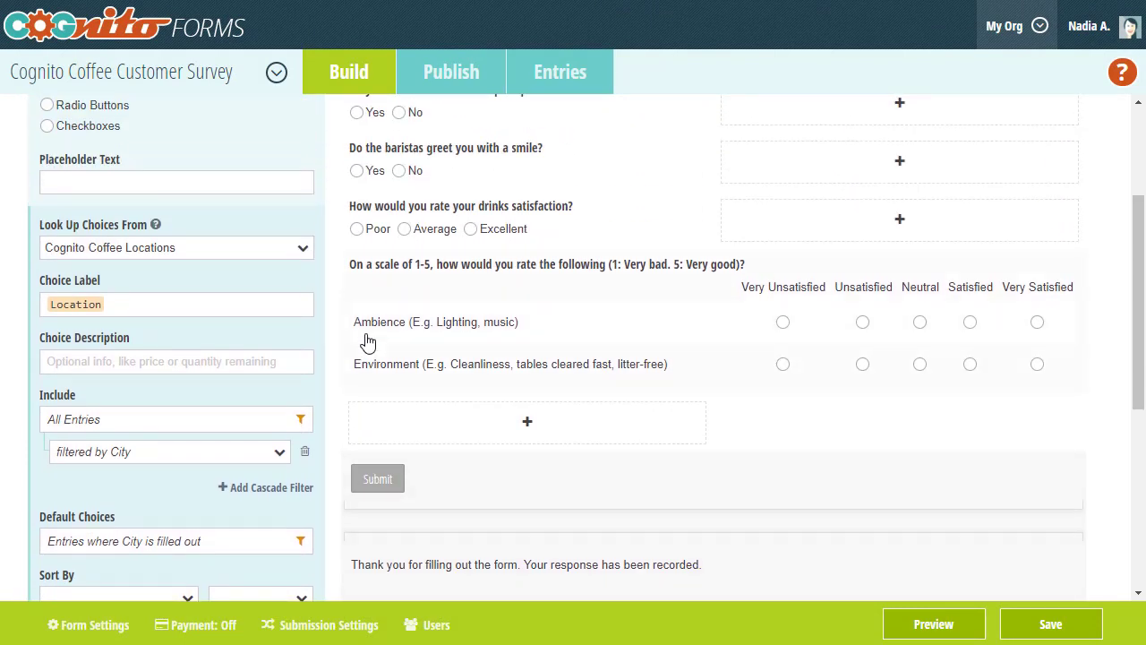
scroll(270, 489, "up", 3)
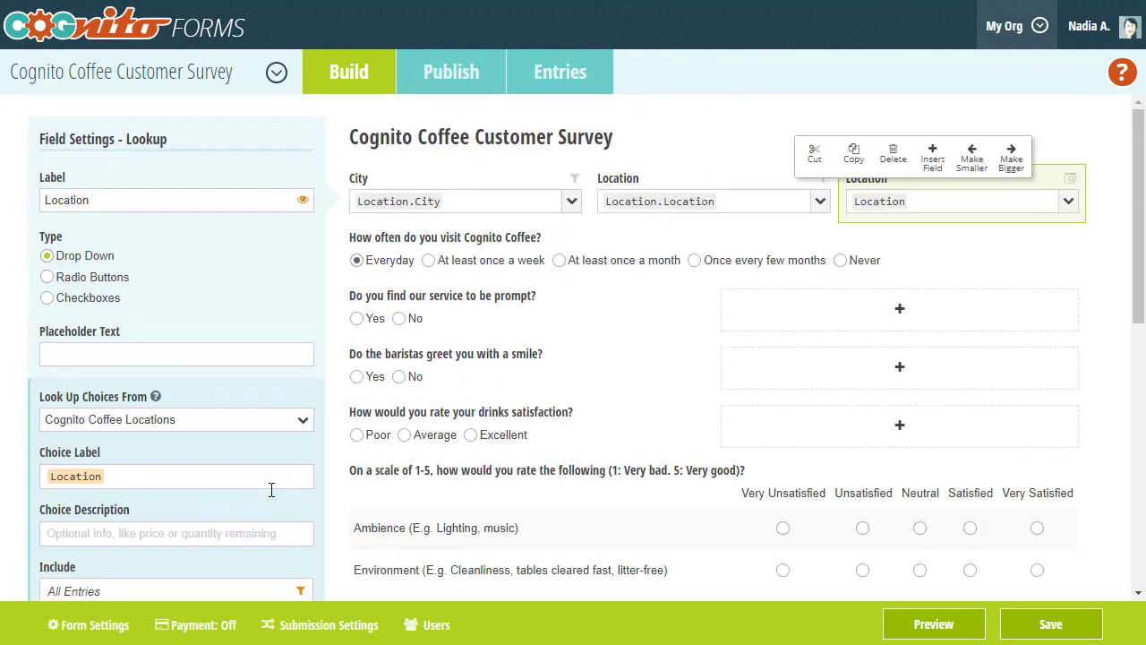
scroll(271, 489, "down", 3)
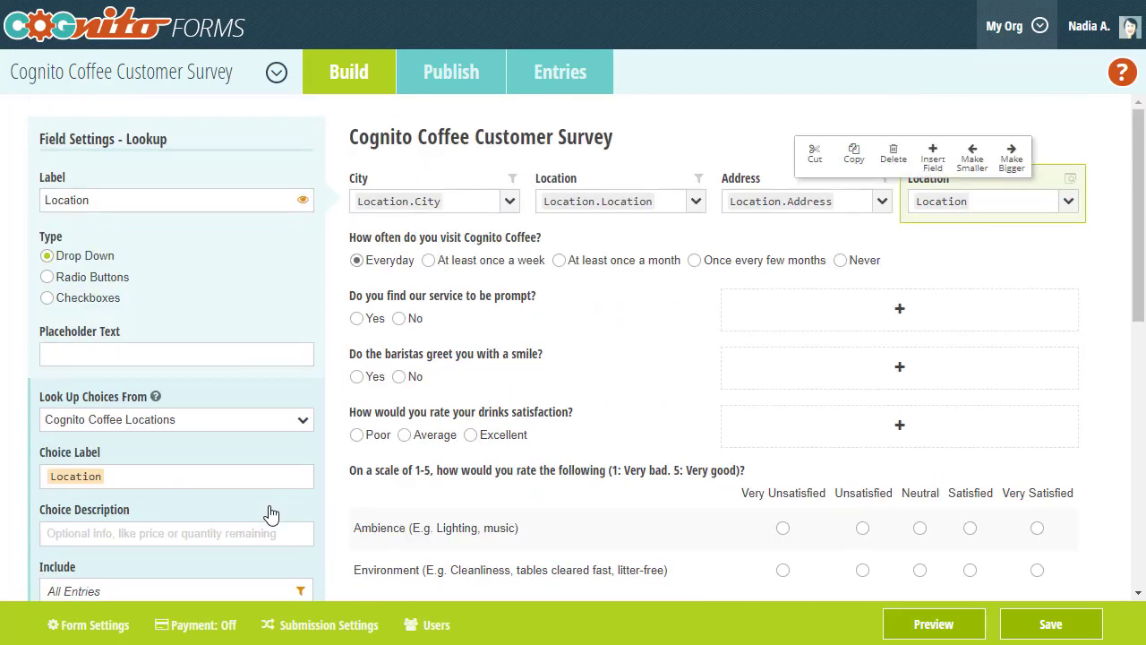
scroll(271, 513, "down", 3)
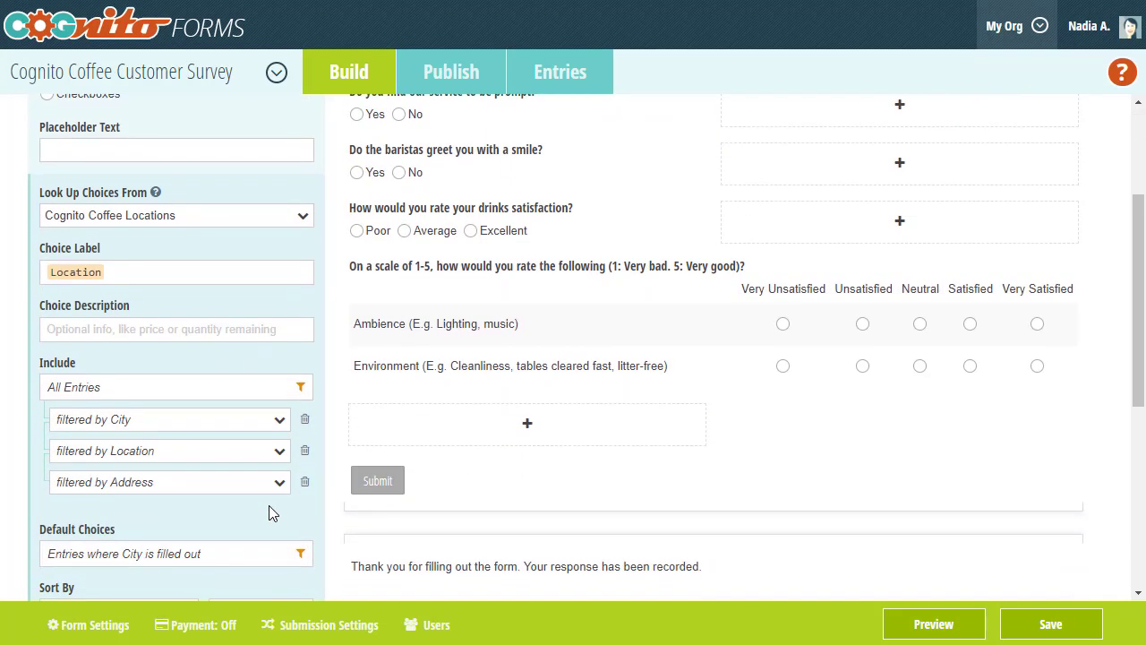